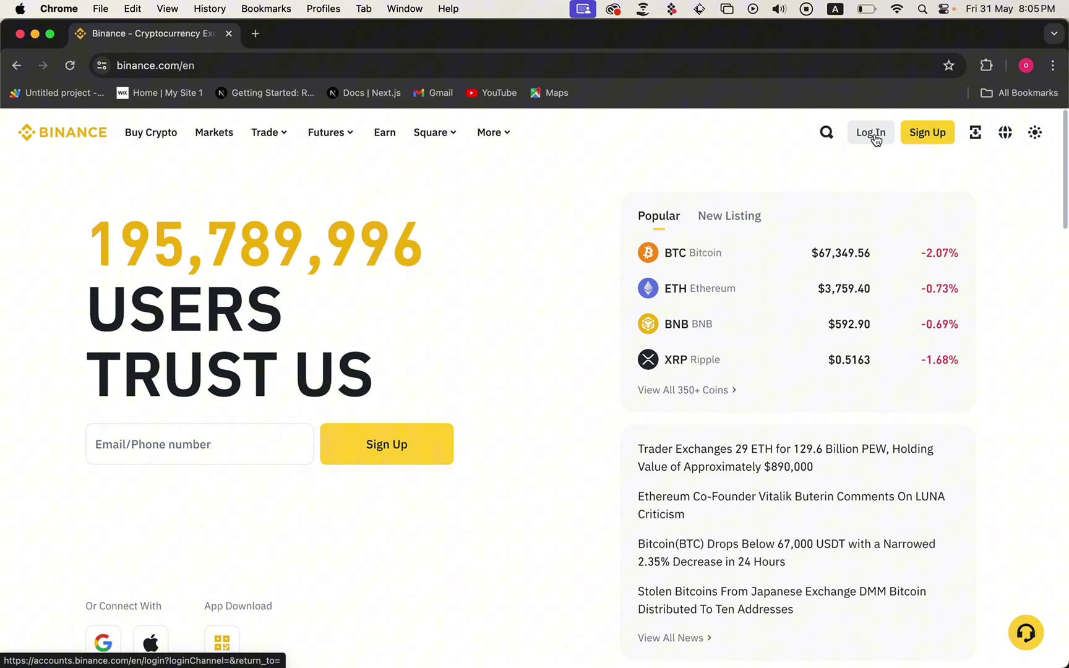
Log in to Binance with the saved email and password from autofill.
left_click(872, 132)
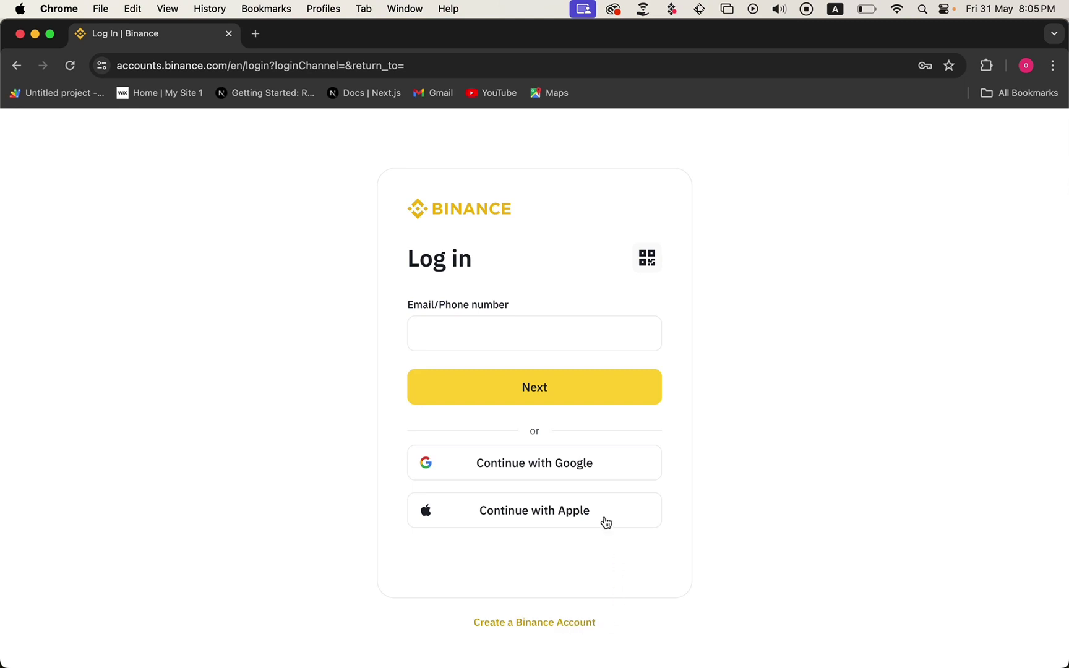
left_click(552, 331)
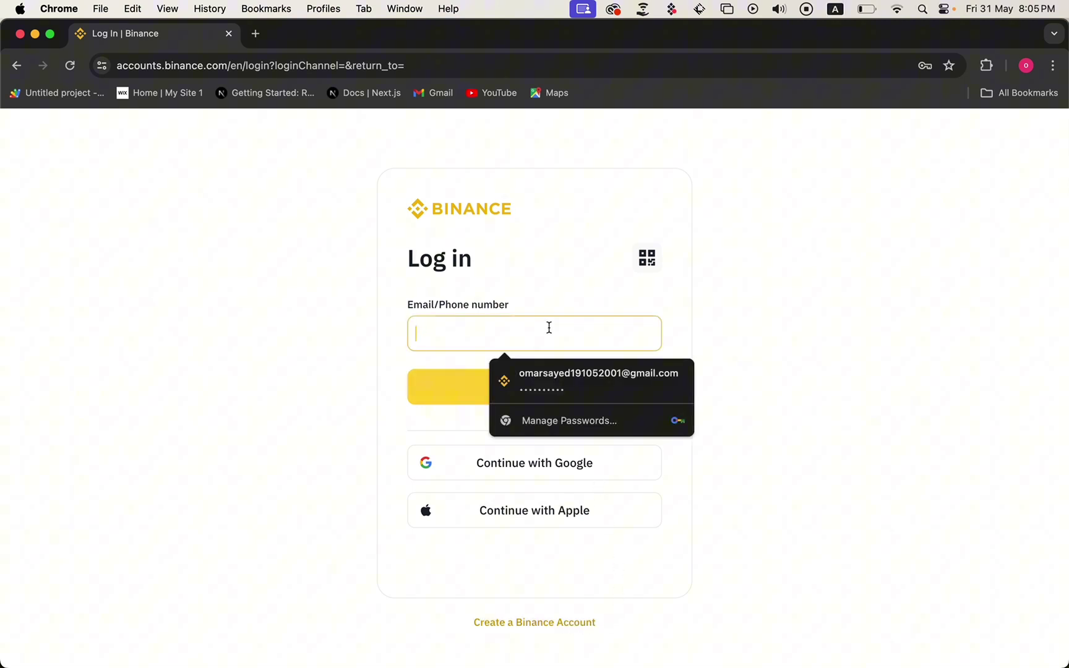
left_click(555, 375)
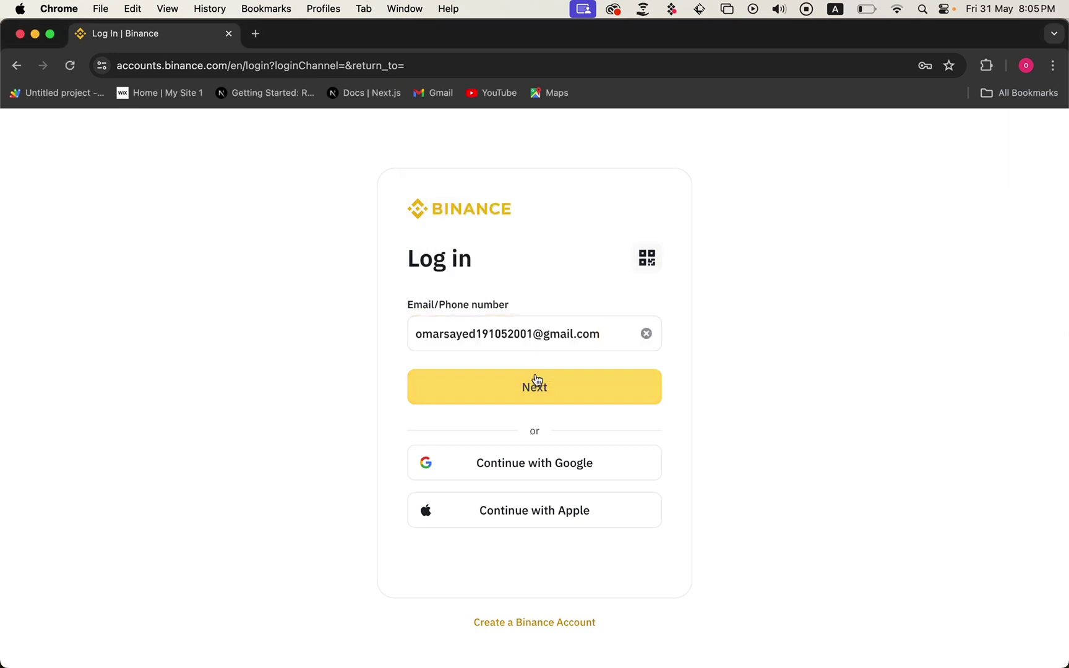
left_click(536, 382)
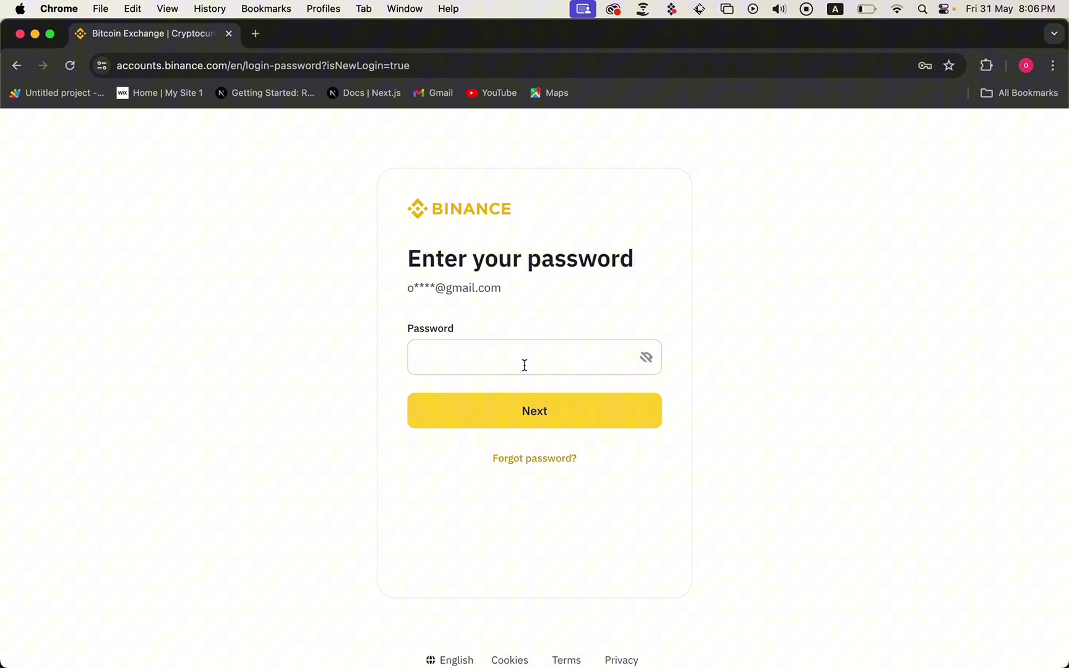
left_click(524, 365)
left_click(556, 394)
left_click(561, 409)
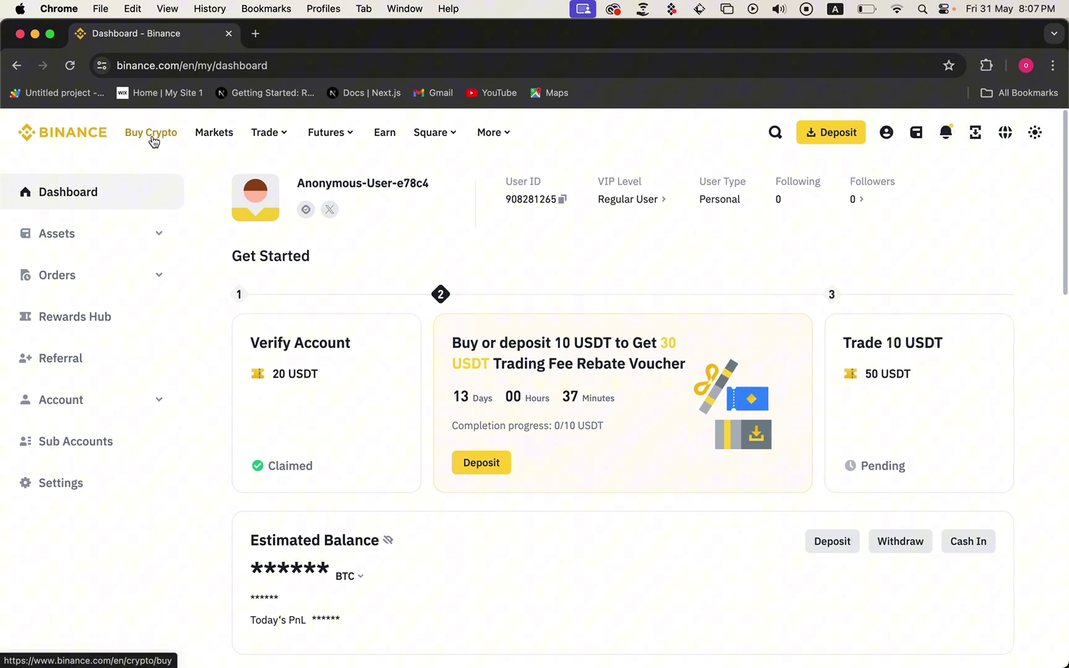
Open the Buy Crypto page and focus its empty Spend field.
left_click(151, 135)
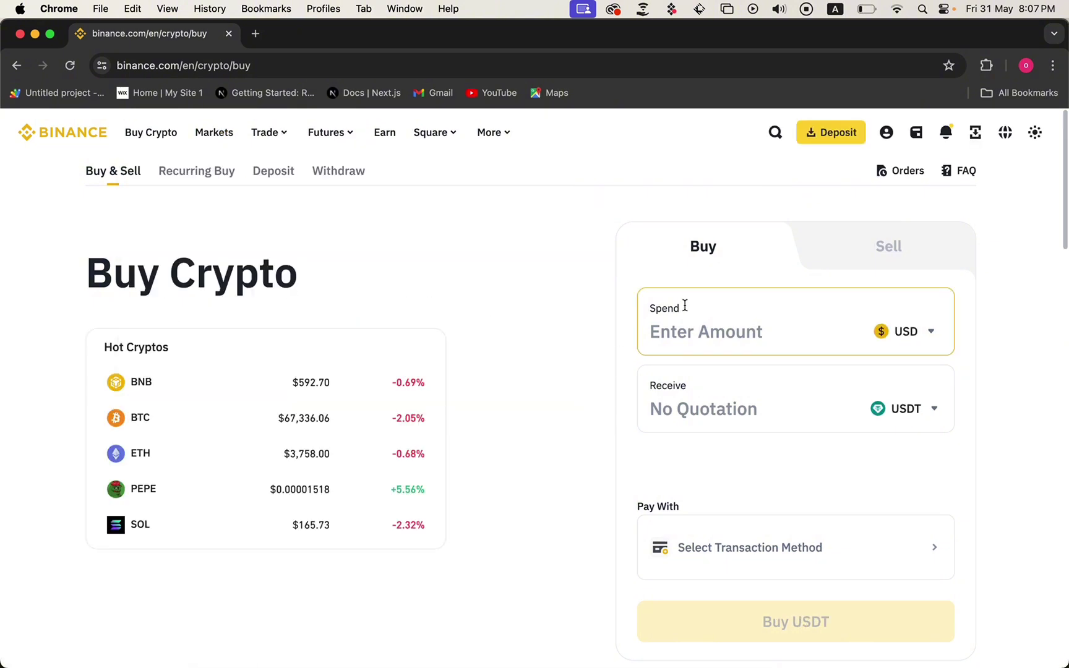
left_click(701, 331)
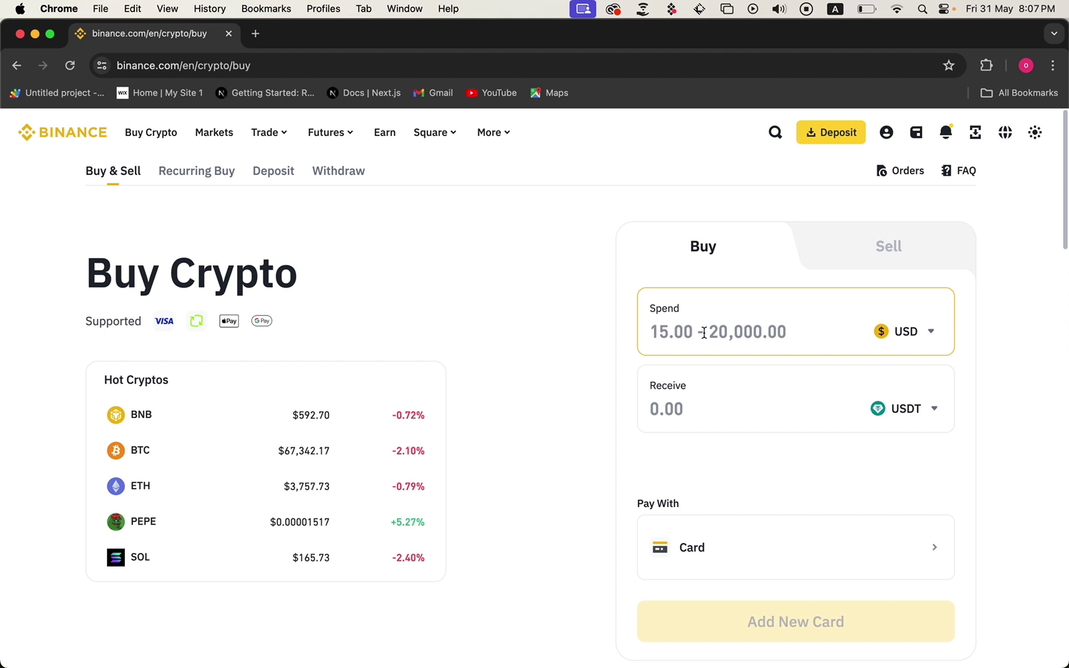
type("50")
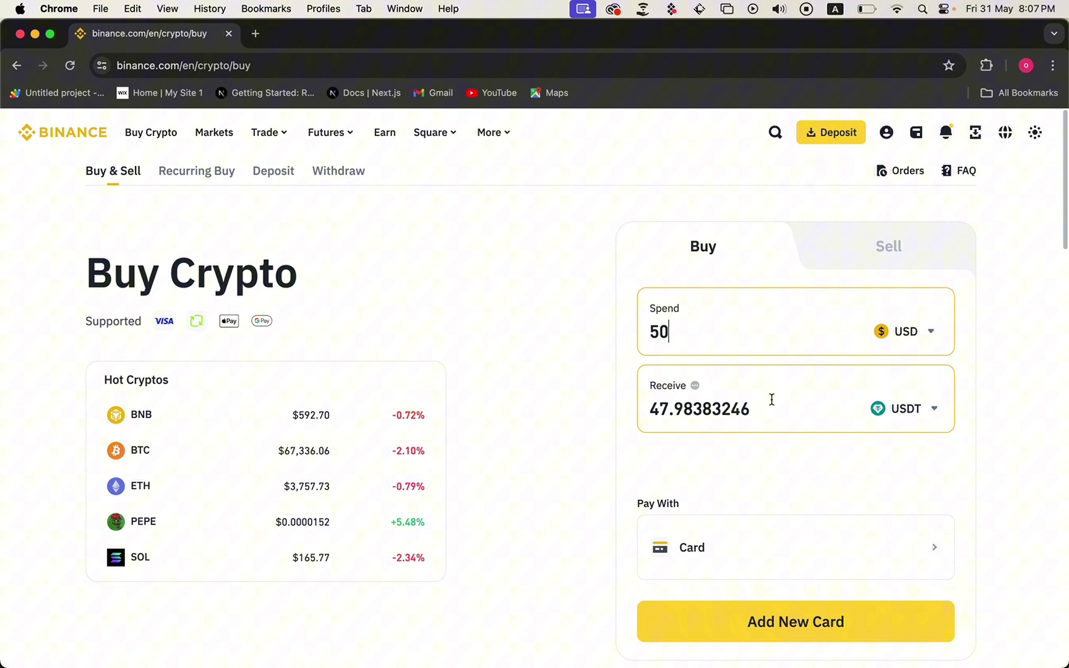
Spend 50 USD and select USDT to receive, about 47.98 USDT.
left_click(922, 413)
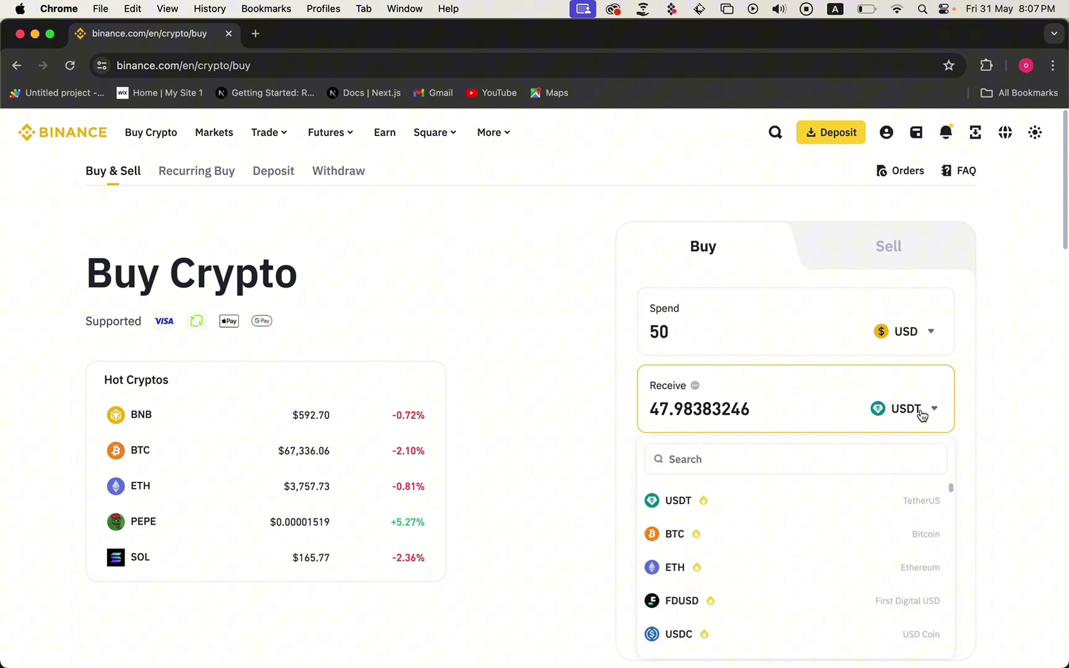
left_click(769, 459)
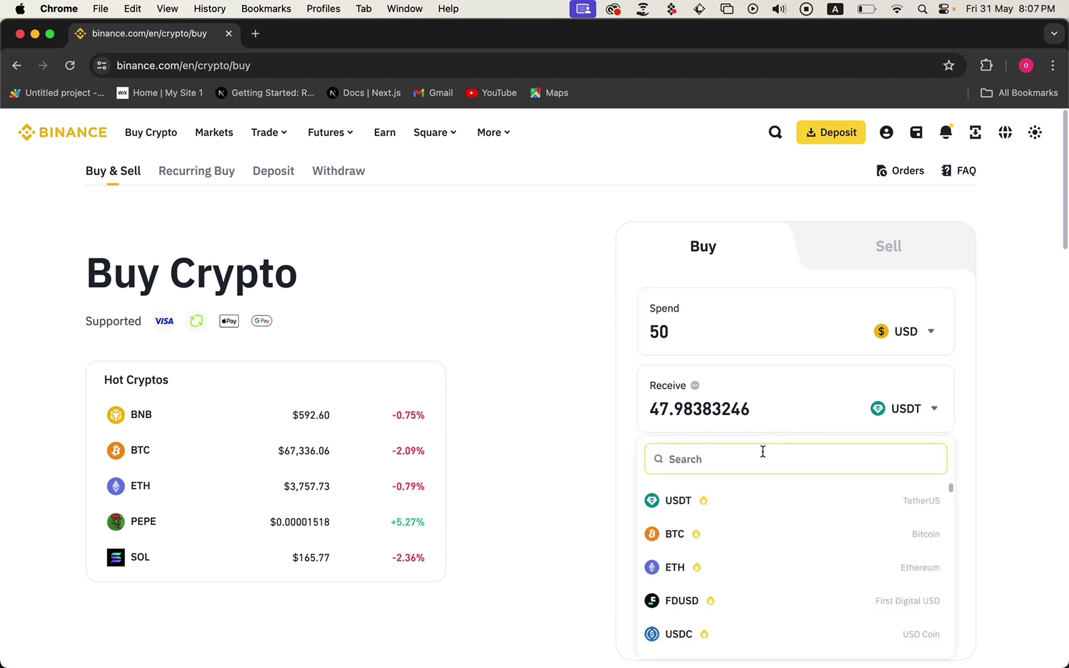
type("UUSDT")
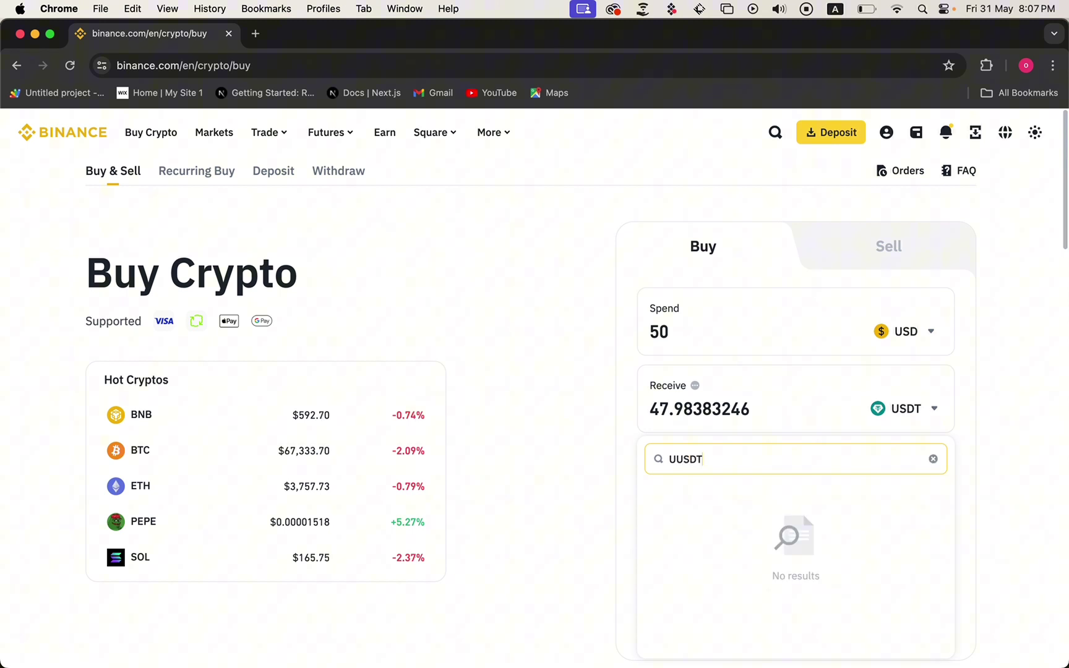
key("BackSpace")
key("BackSpace")
key("BackSpace")
type("SD")
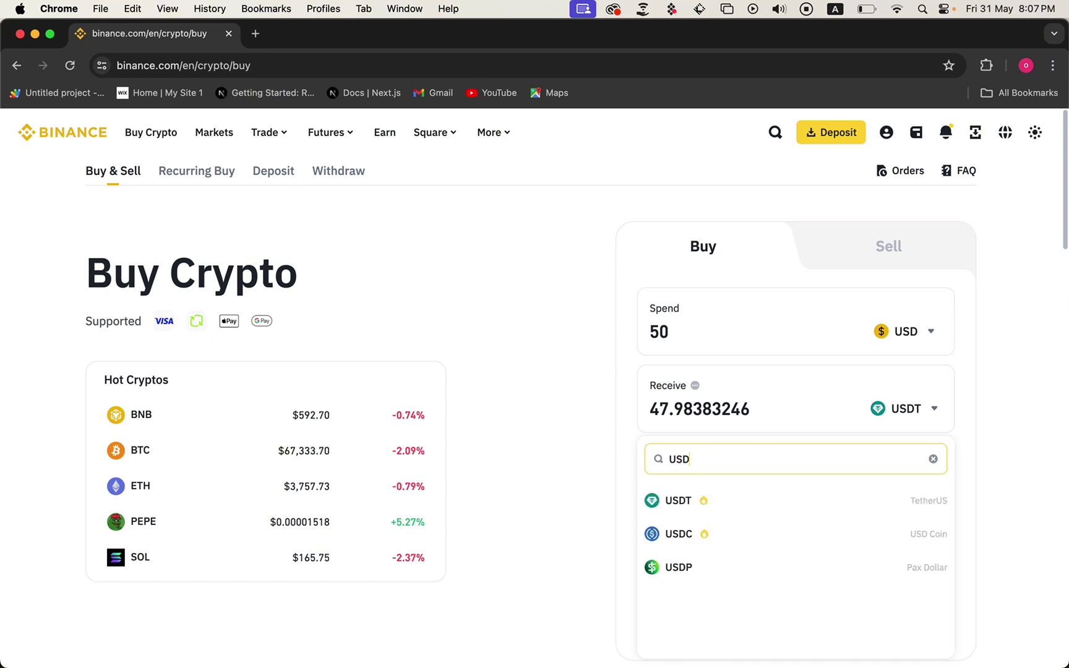
type("T")
left_click(718, 501)
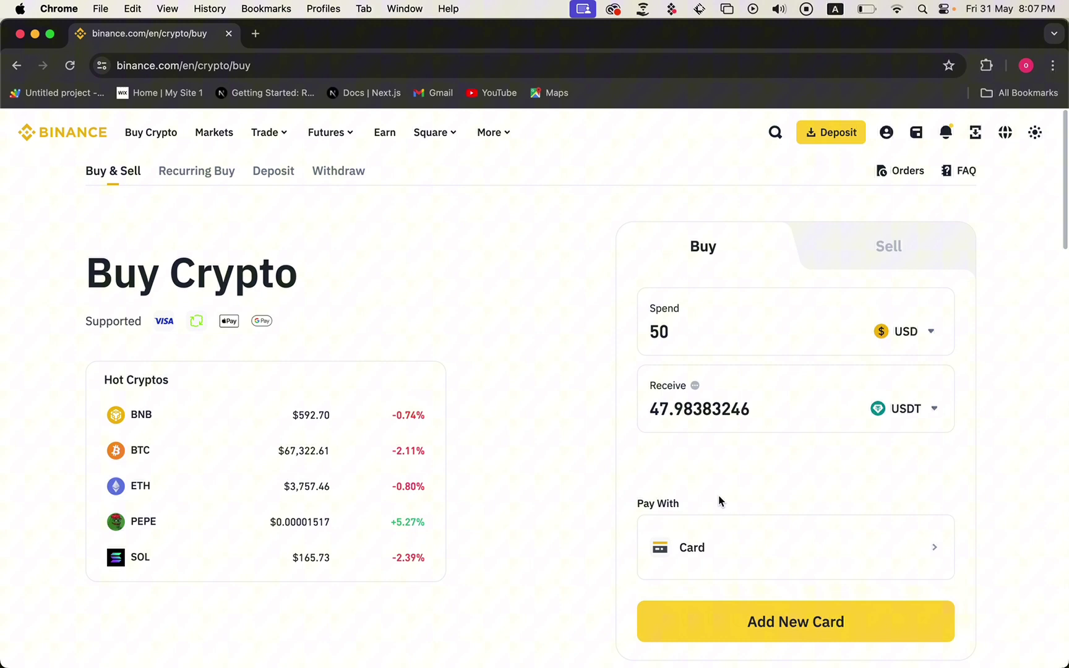
Switch the payment method from card to Google Pay (VISA).
left_click(820, 551)
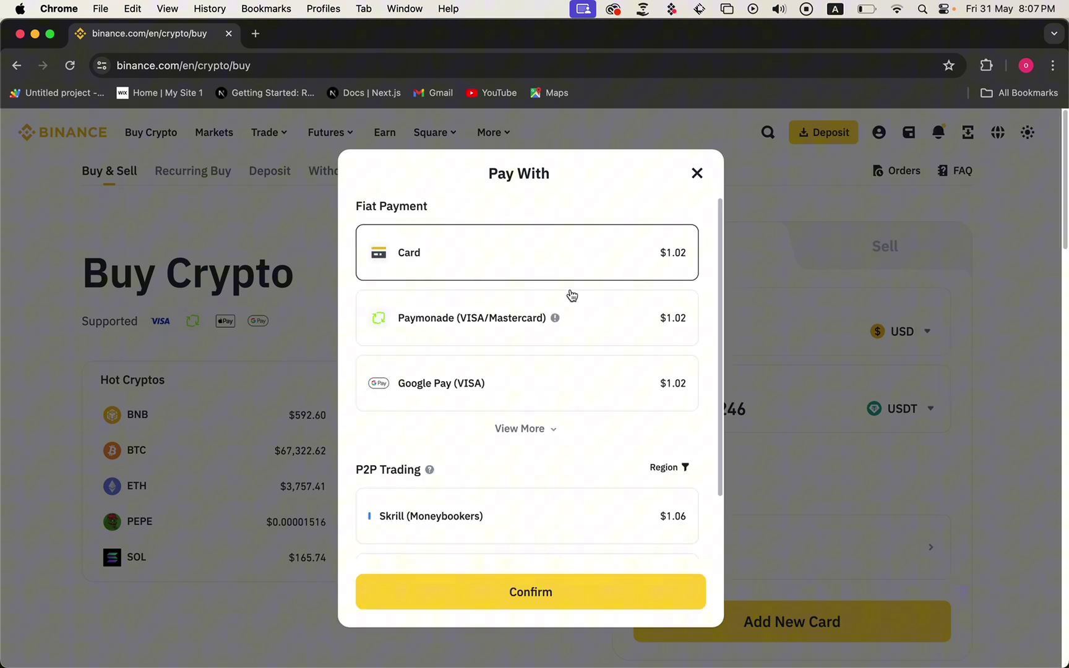
scroll(539, 399, "down", 2)
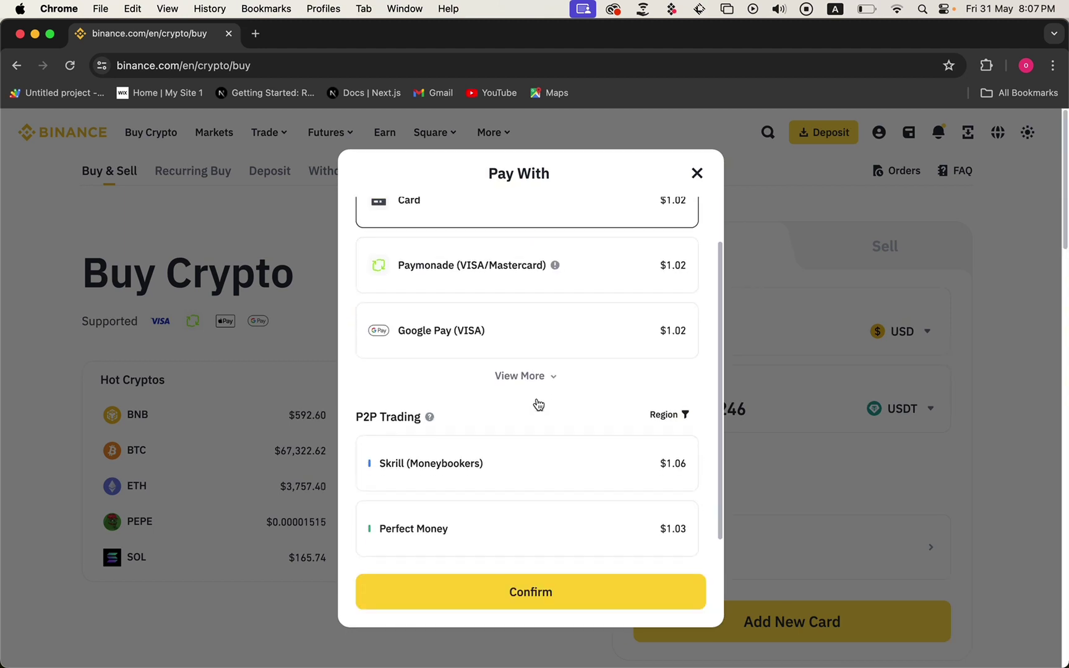
left_click(515, 344)
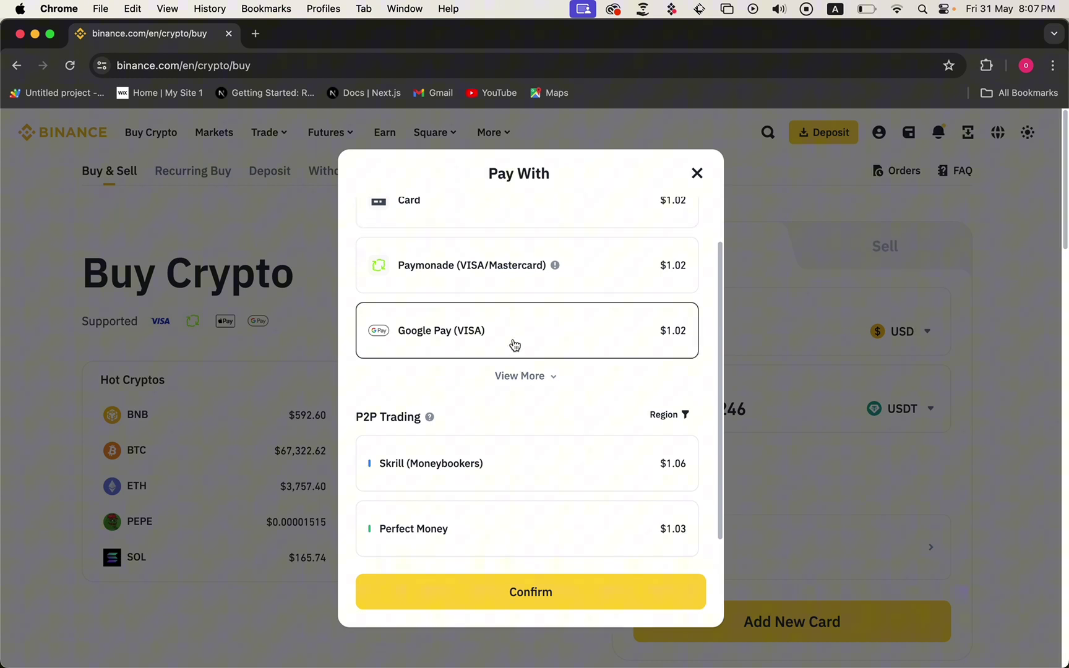
left_click(661, 599)
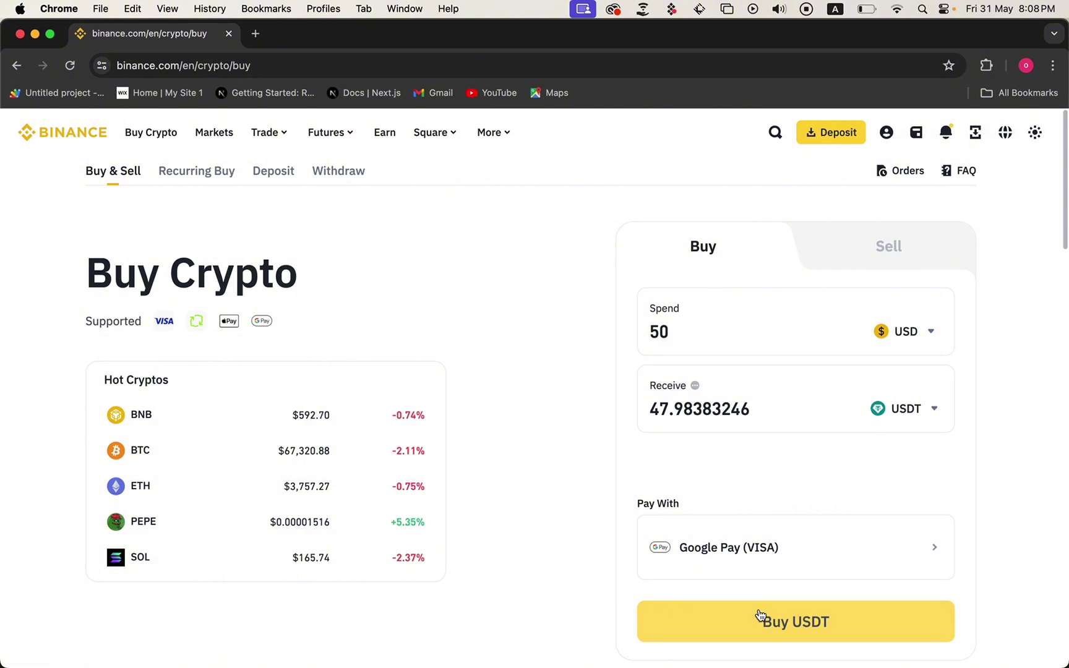
Confirm the 46.83808677 USDT order for 50.00 USD with Google Pay.
left_click(789, 620)
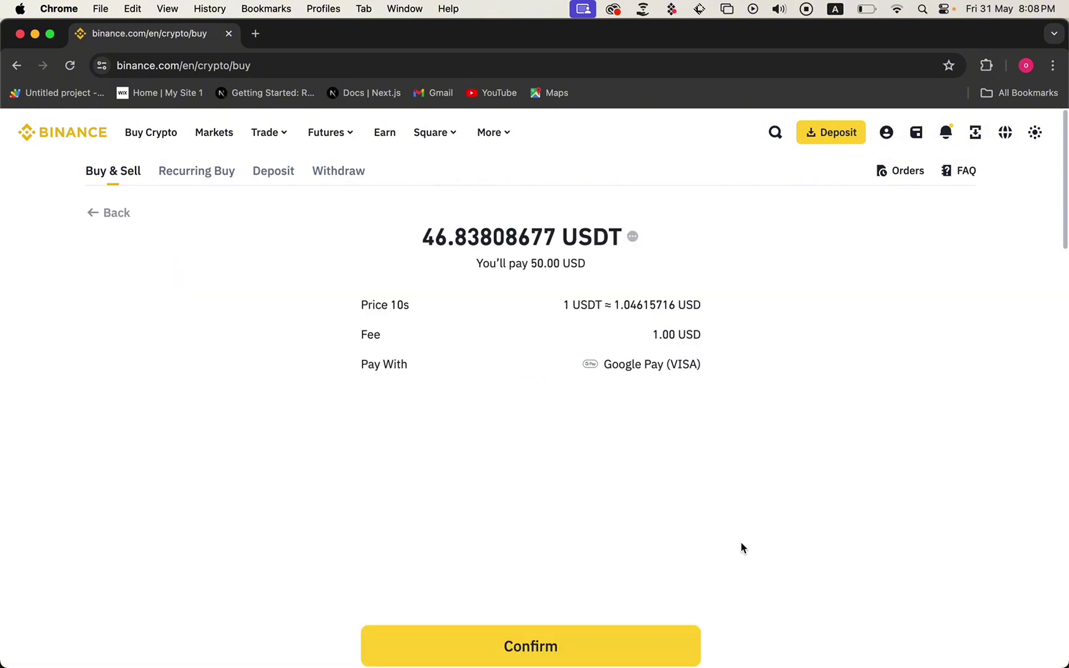
scroll(742, 548, "down", 2)
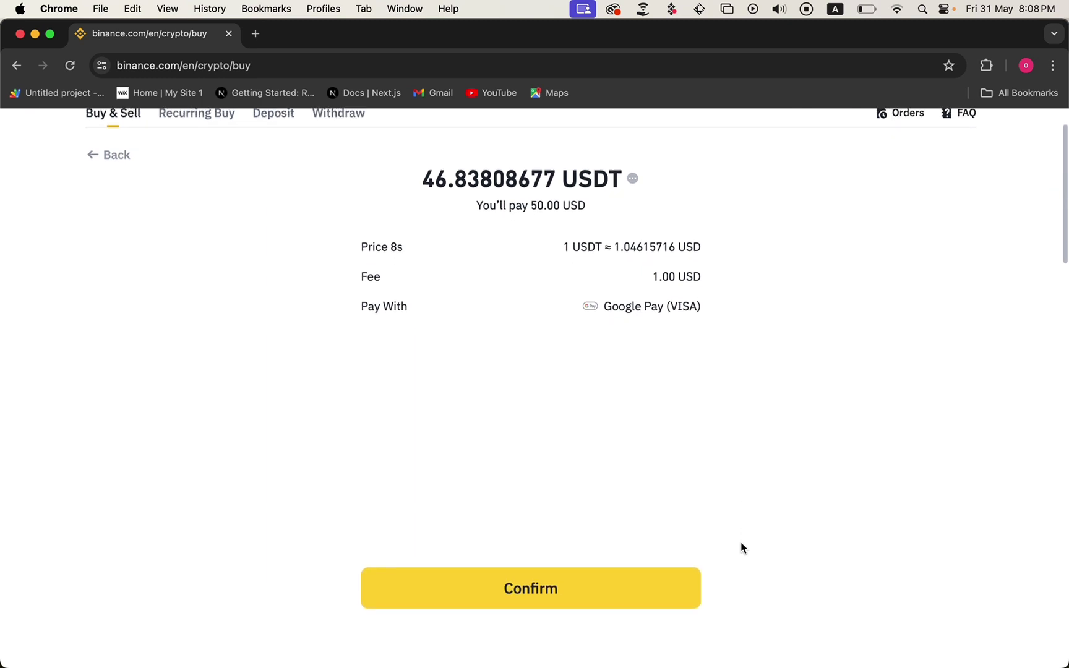
scroll(742, 548, "down", 2)
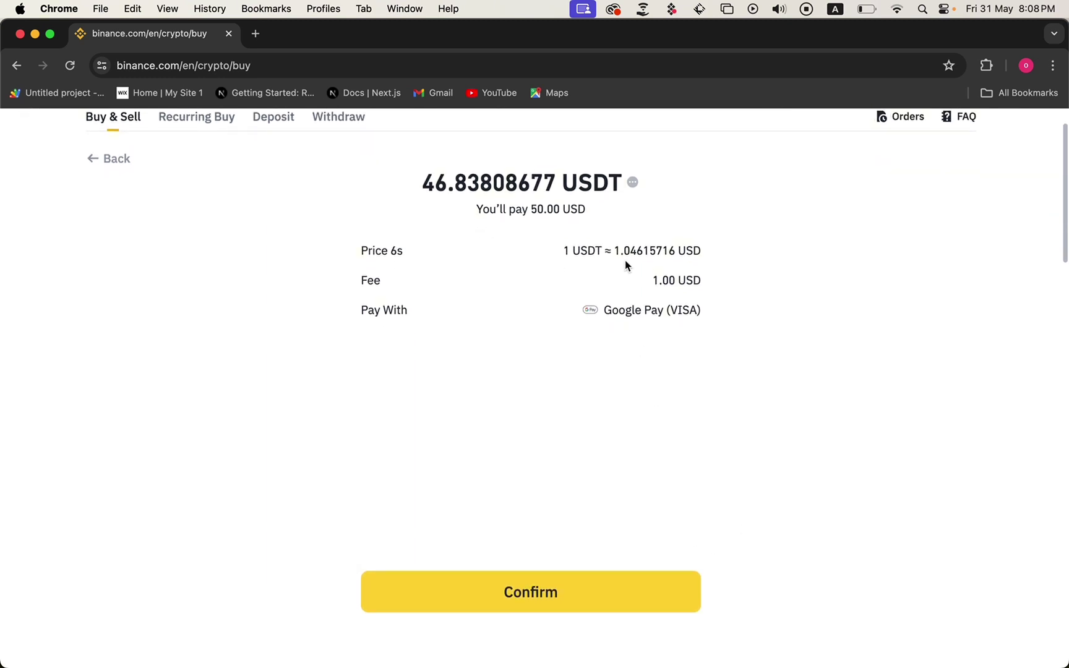
left_click(635, 595)
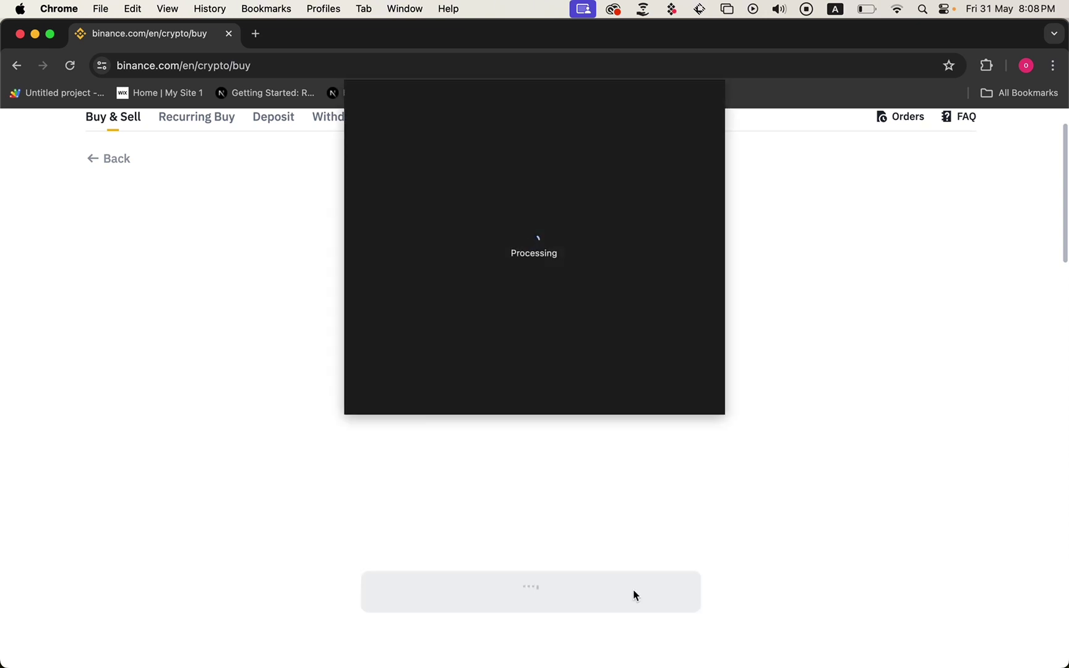